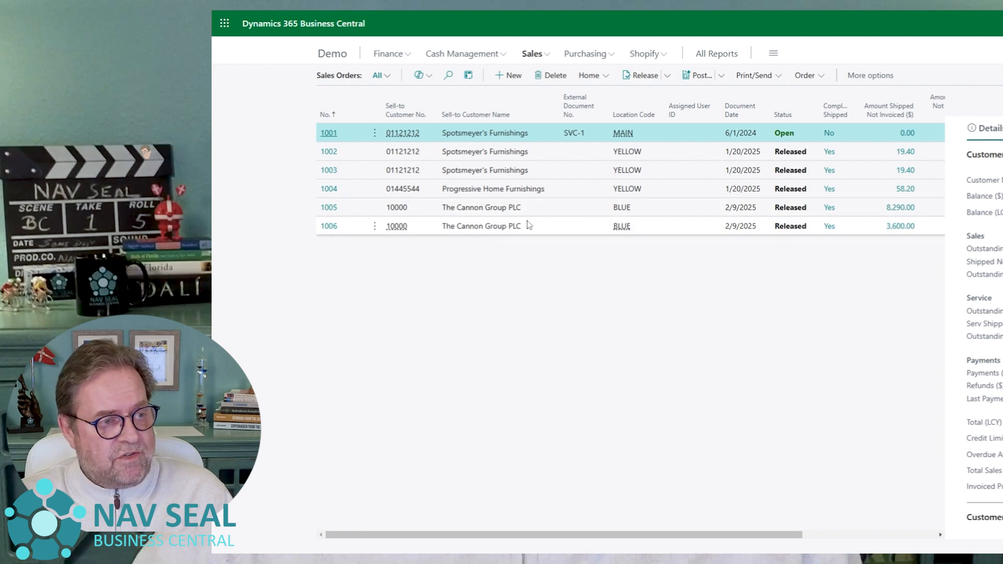
Open The Cannon Group PLC sales order with 8,290.00 shipped not invoiced and review the shipped and invoiced quantities on its lines.
click(330, 211)
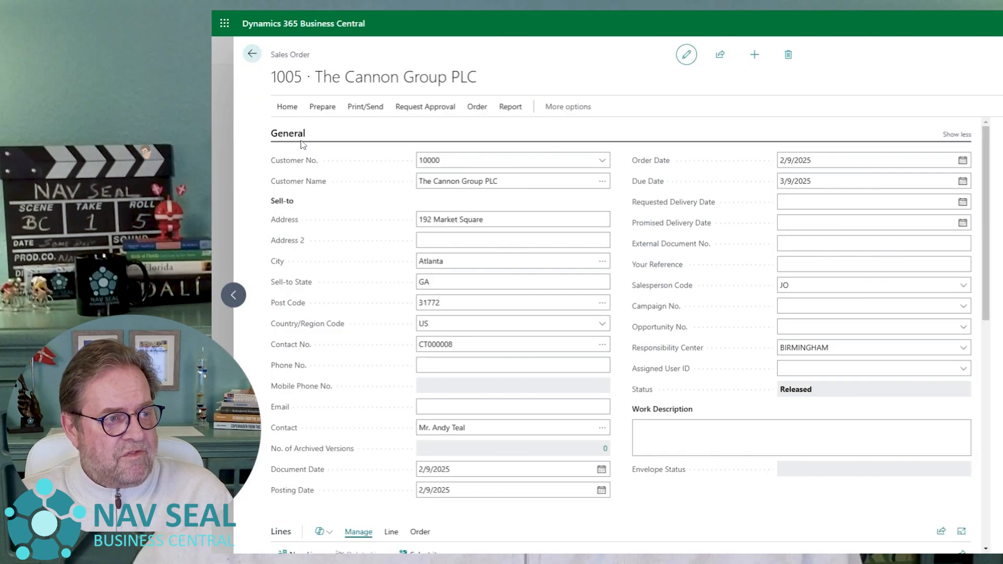
click(299, 137)
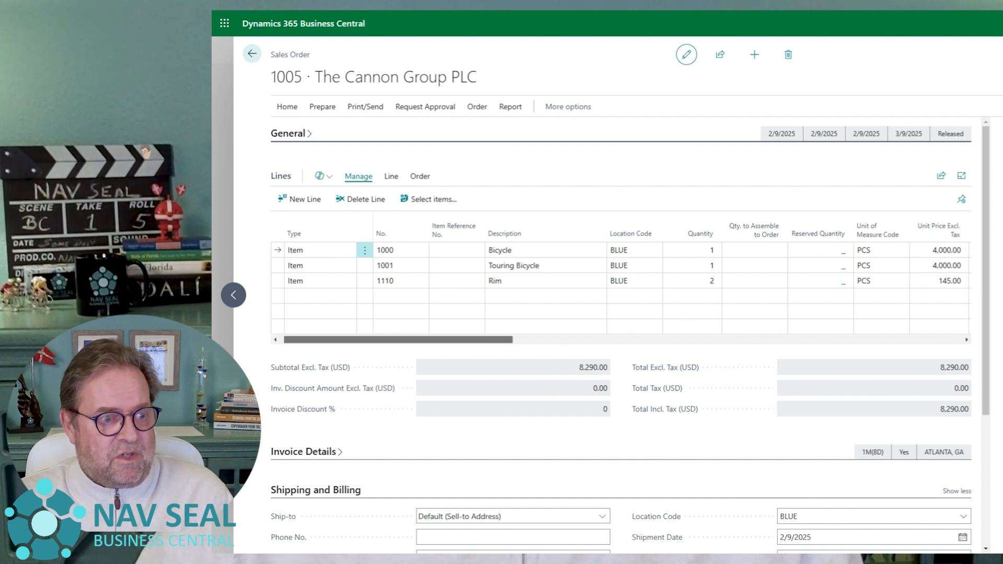
drag(494, 344, 759, 343)
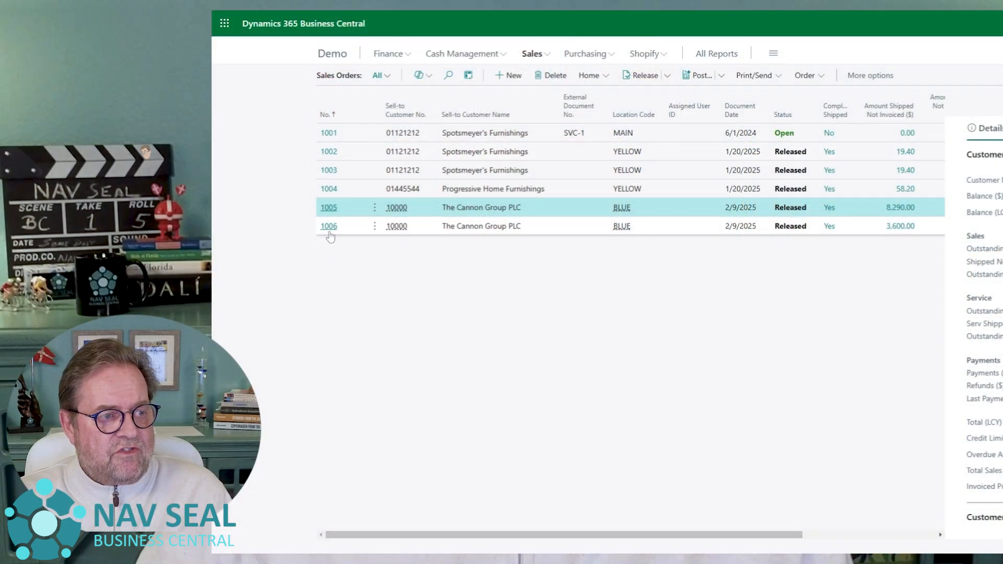
Review the shipped and invoiced quantities on The Cannon Group PLC's 3,600.00 sales order, and return to the home page.
click(330, 235)
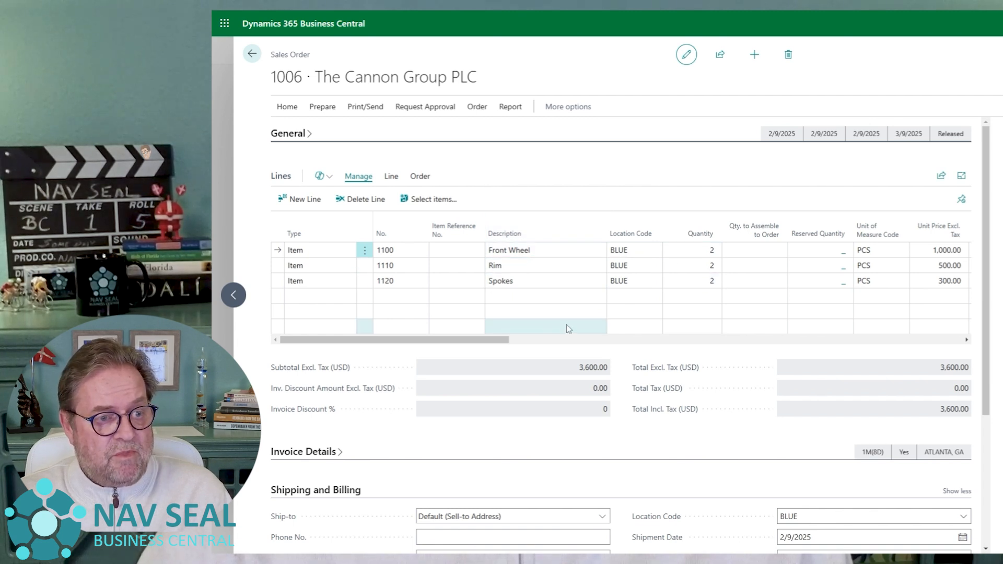
click(560, 341)
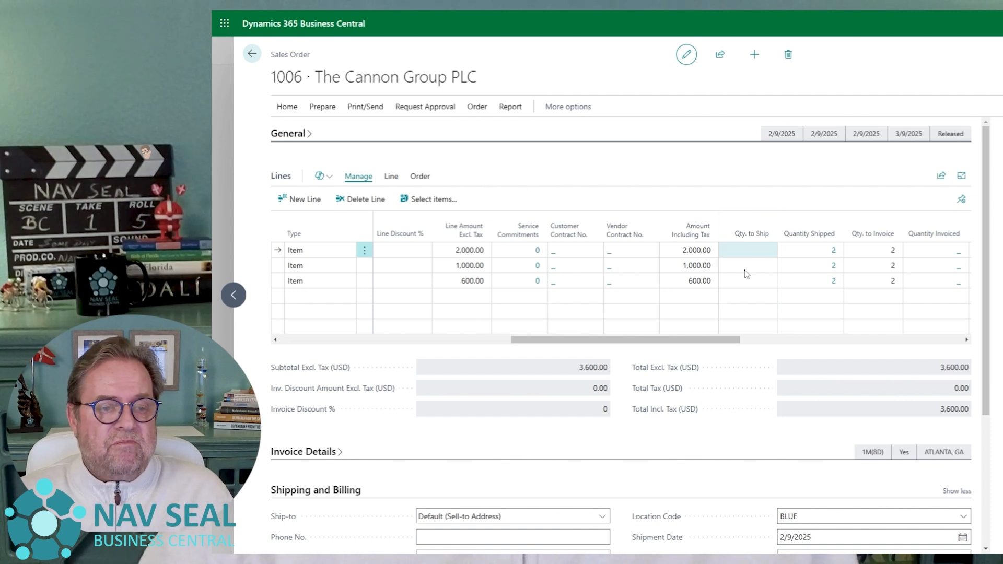
click(818, 253)
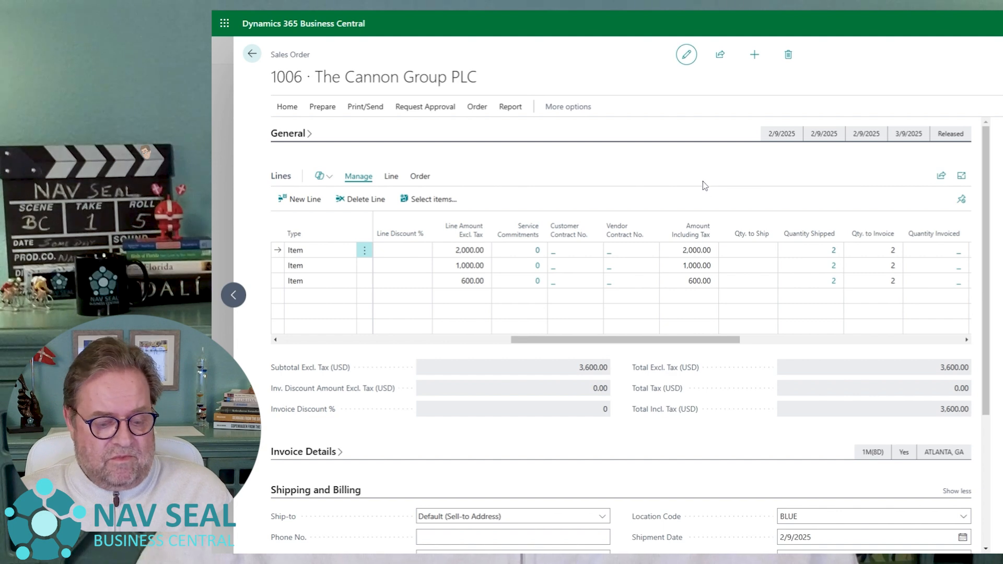
key(Escape)
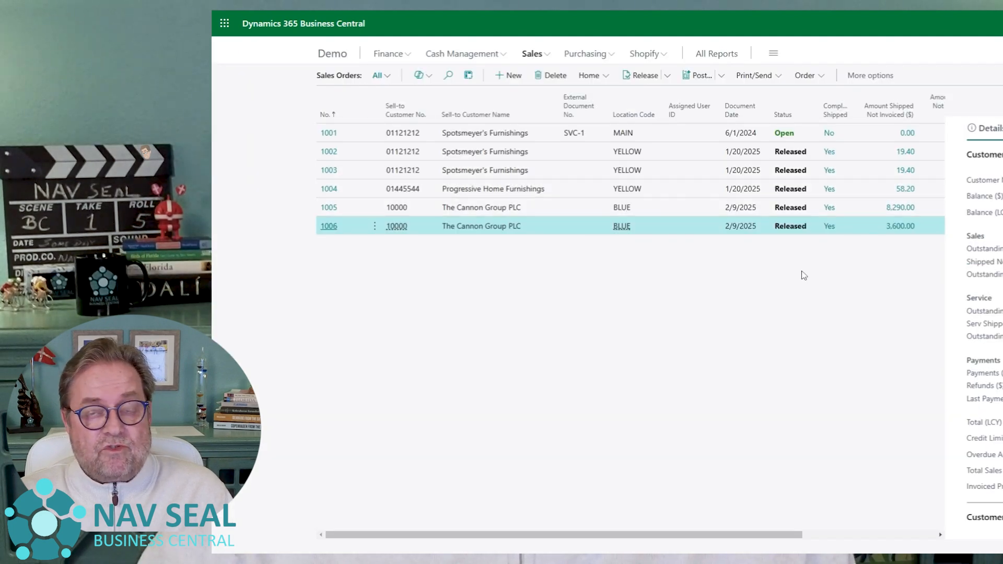
key(Escape)
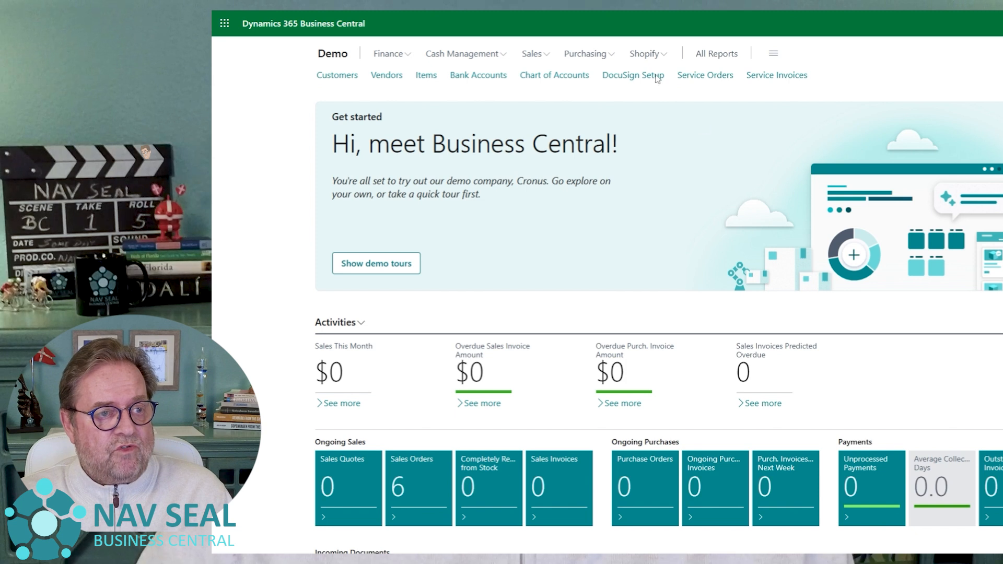
Create a new sales invoice for the customer The Cannon Group PLC.
click(532, 54)
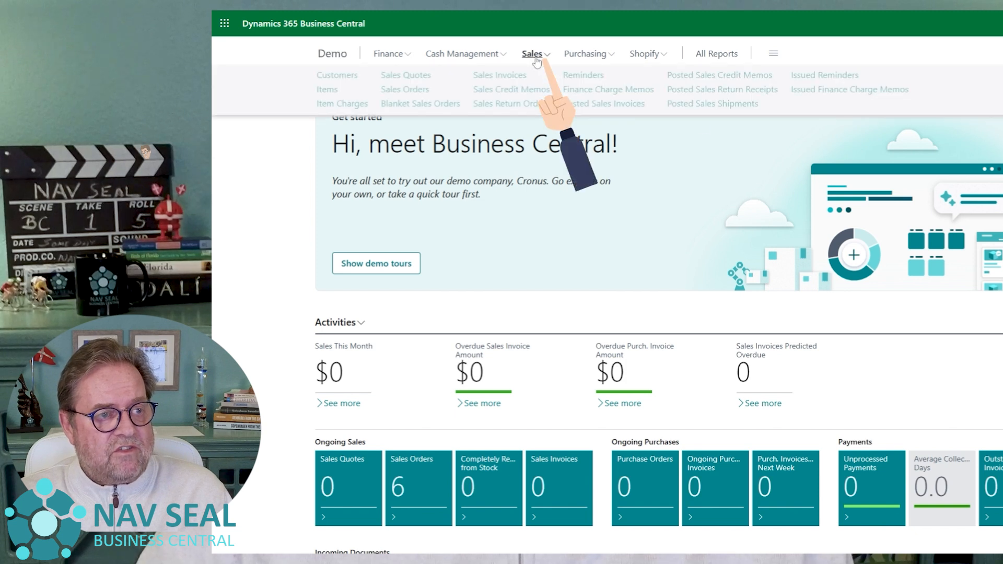
click(503, 78)
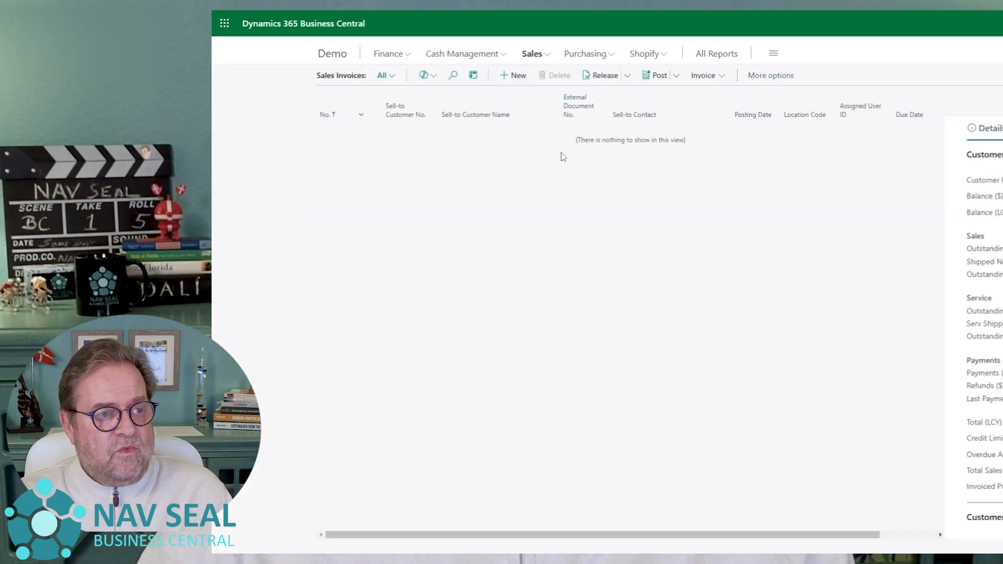
click(517, 76)
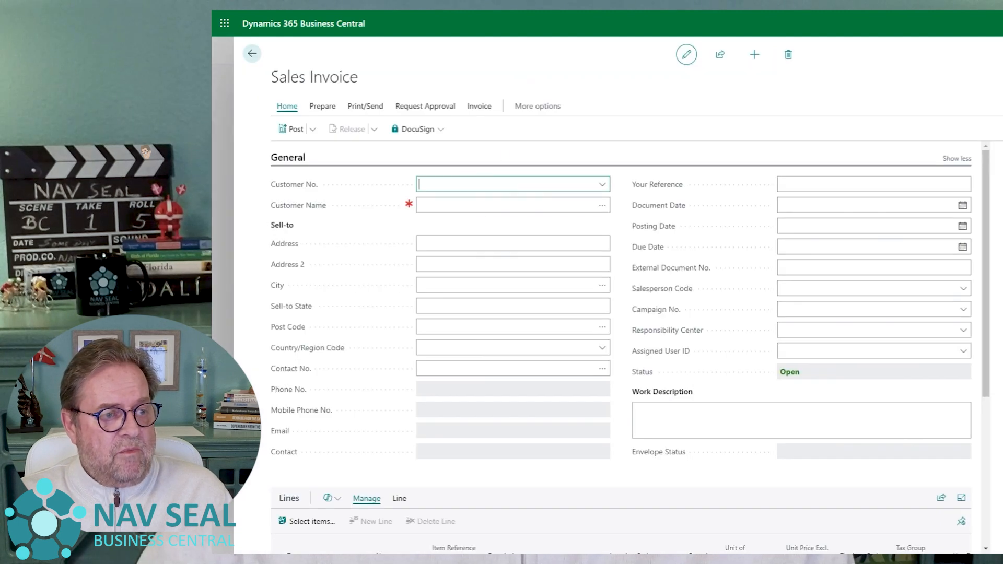
text(10000)
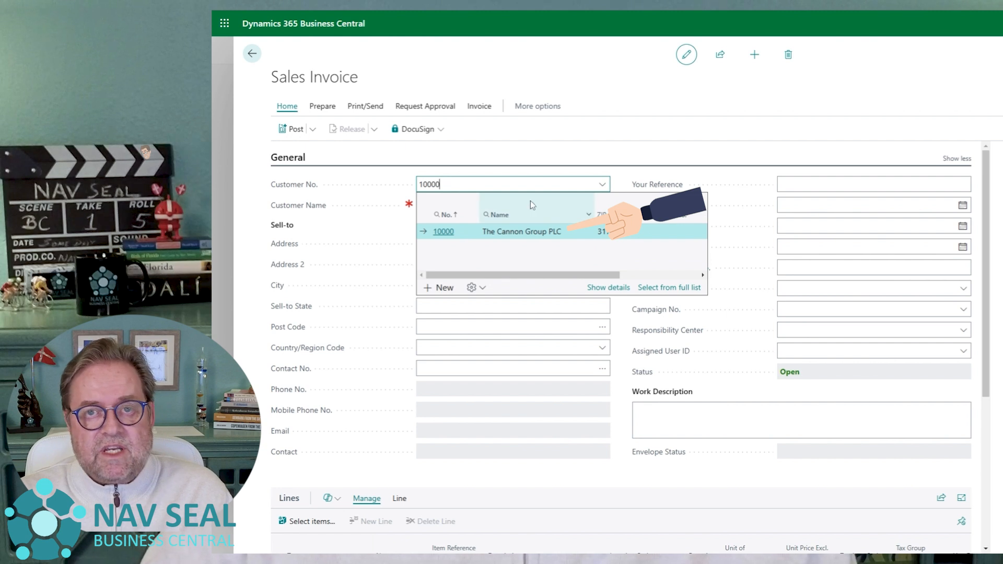
click(538, 232)
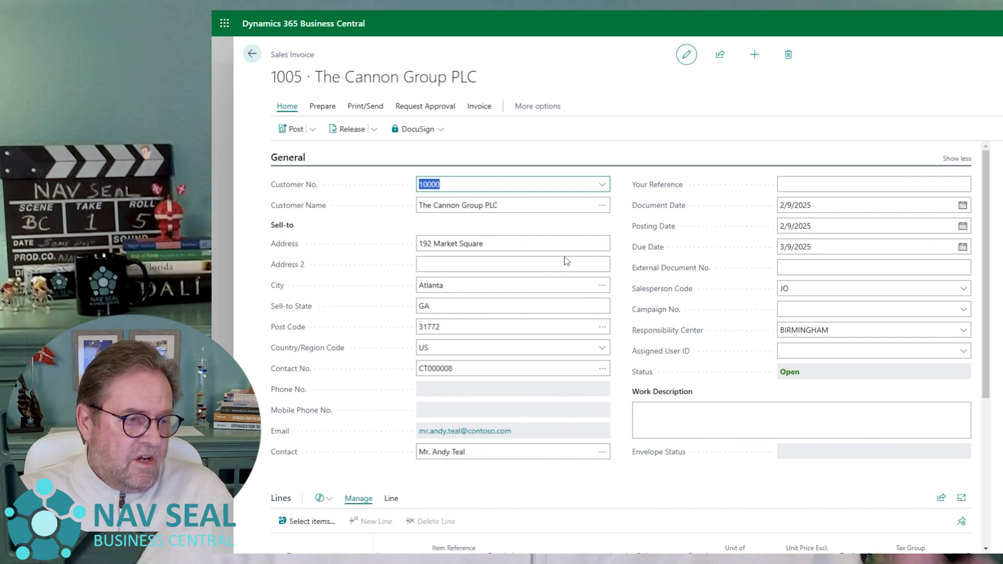
Bring up Get Shipment Lines for the invoice's lines and review the quantities shipped but not invoiced.
click(295, 159)
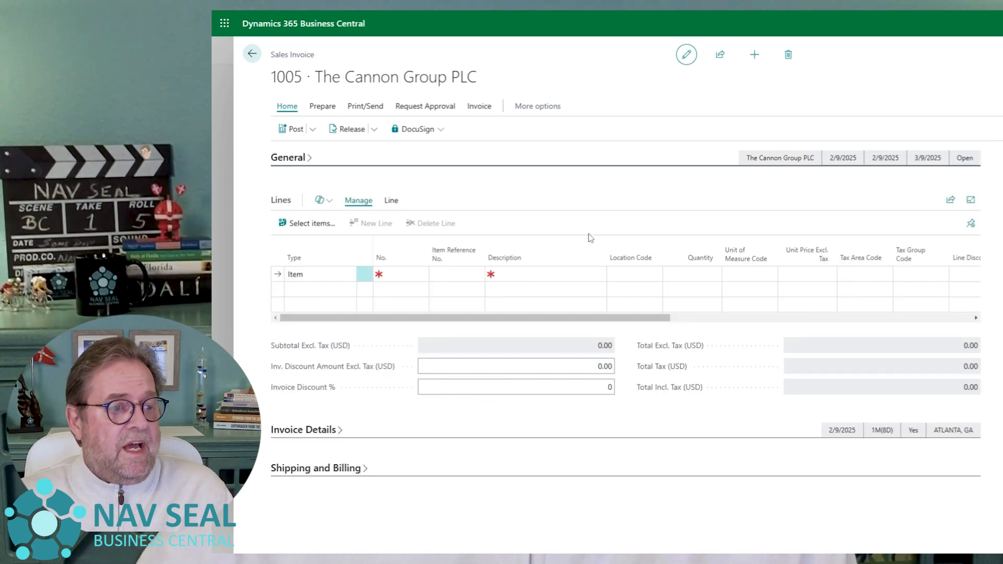
click(392, 203)
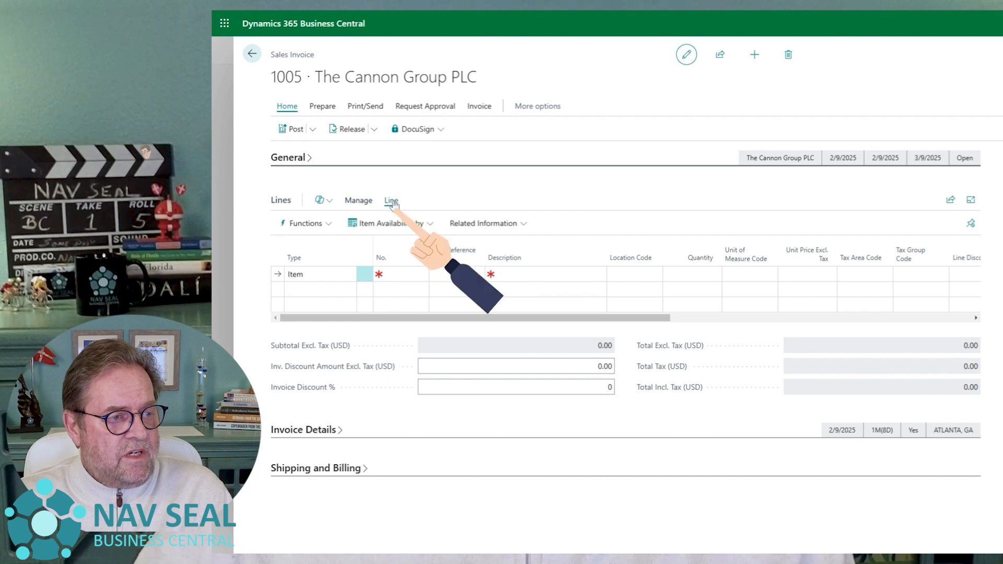
click(299, 225)
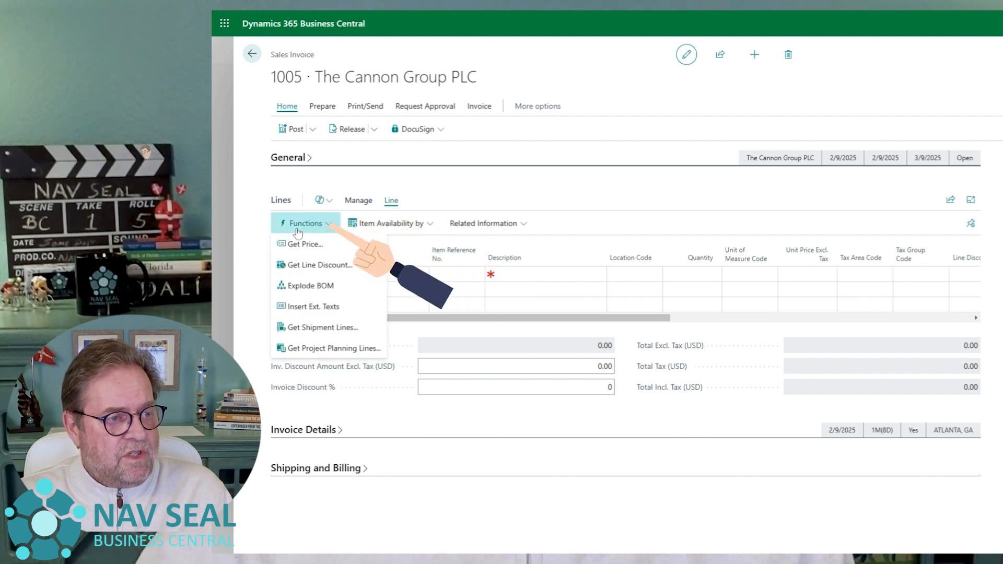
click(348, 329)
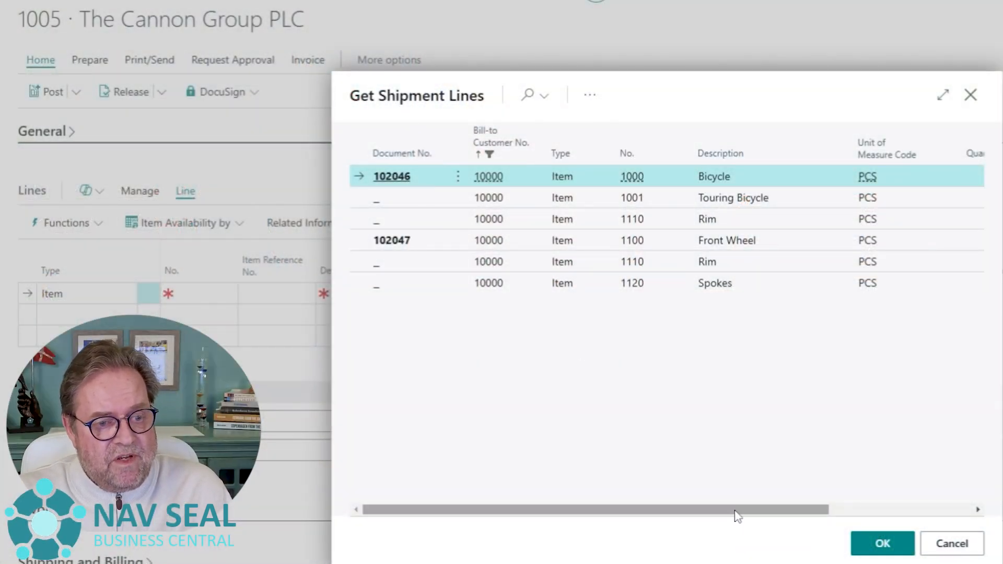
drag(752, 510, 895, 510)
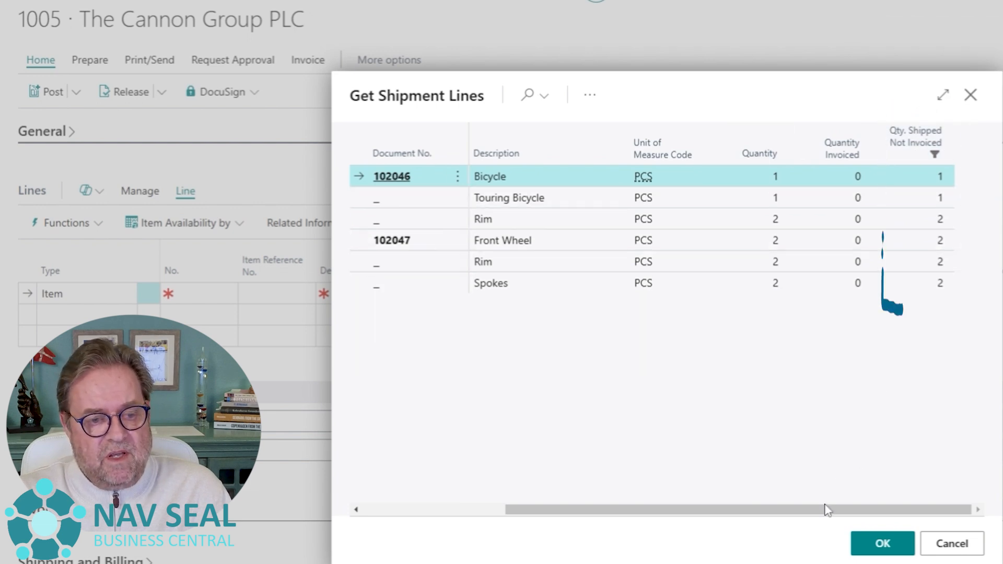
drag(827, 509, 499, 518)
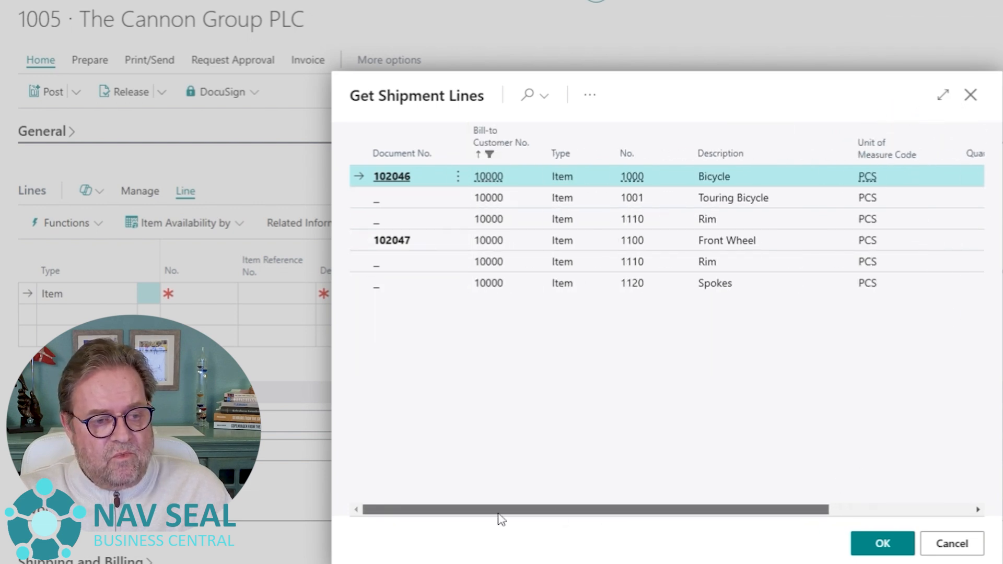
Add all listed shipment lines to the invoice: Bicycle, Touring Bicycle, both Rim lines, Front Wheel and Spokes.
click(364, 203)
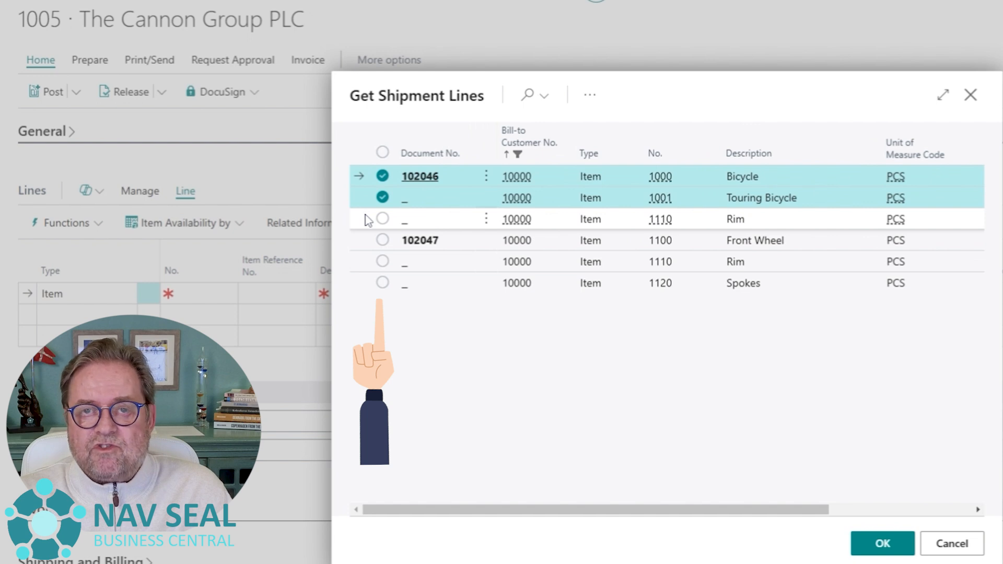
click(363, 242)
click(362, 263)
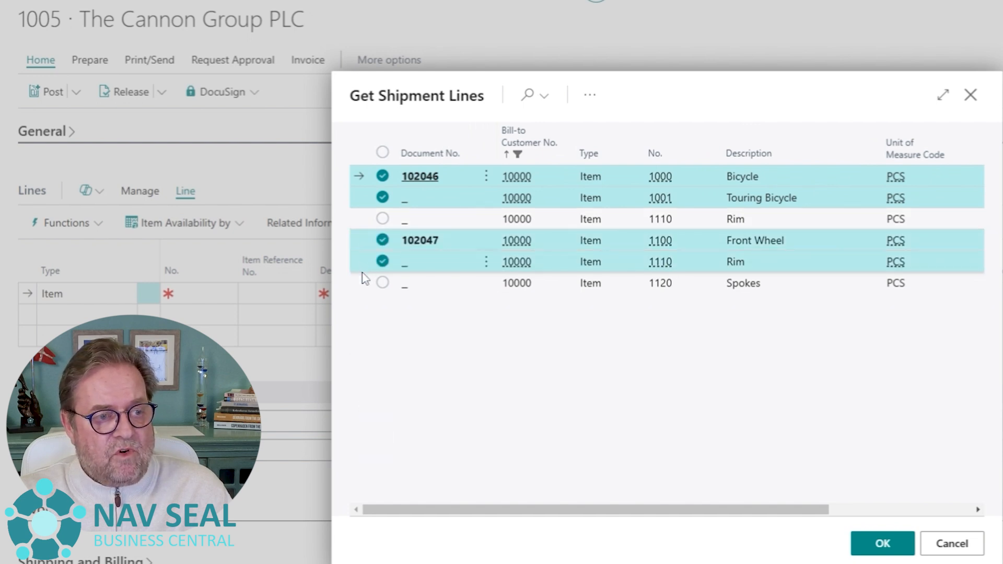
click(360, 286)
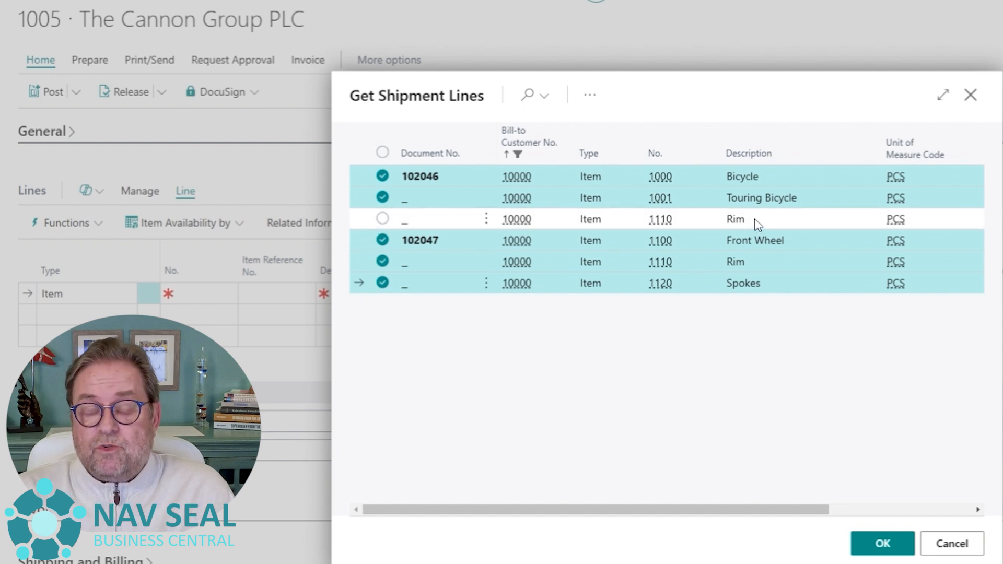
click(372, 221)
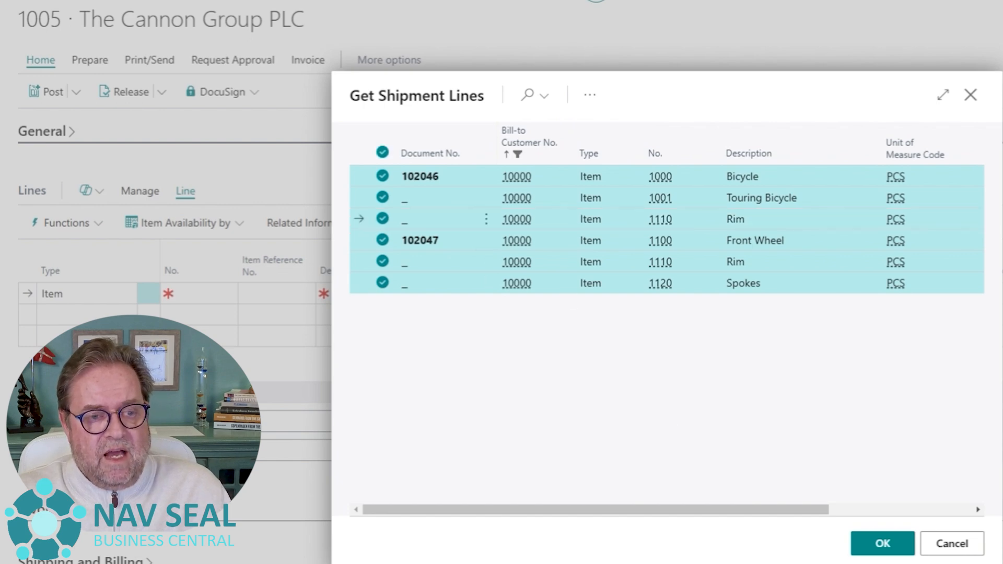
click(882, 545)
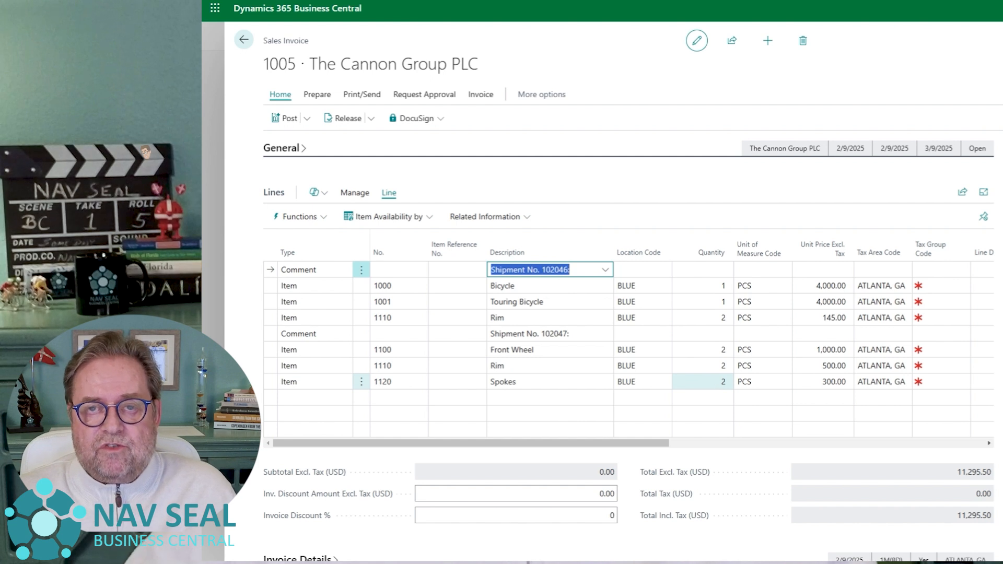
Set the quantity of the Rim line priced at 145.00 to 1.
click(721, 315)
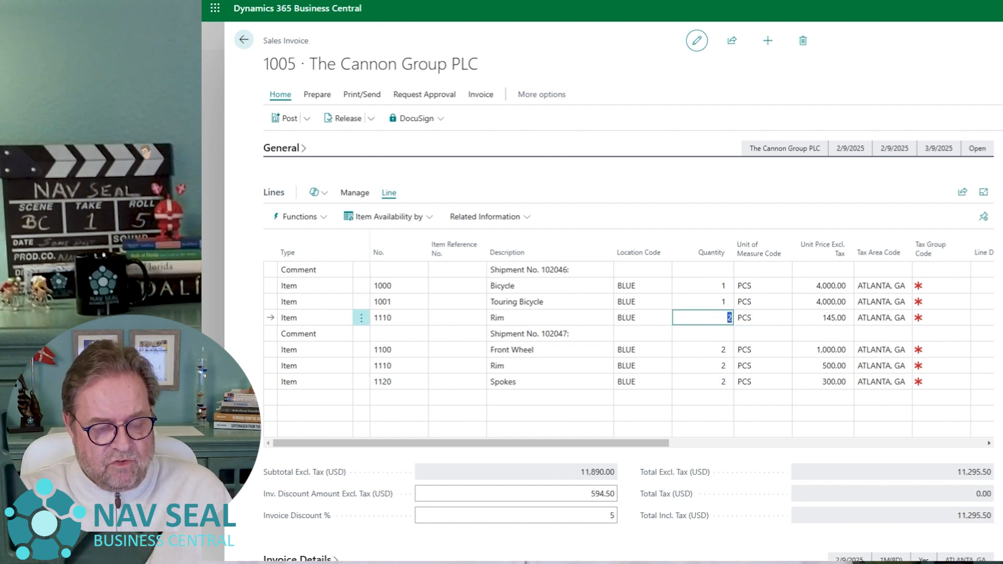
text(1)
key(Up)
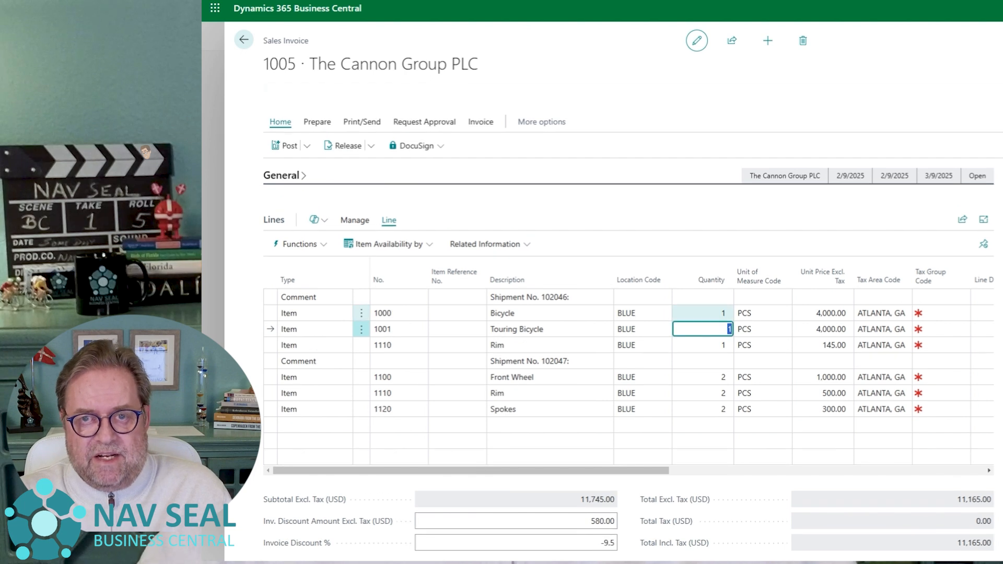
Restore the quantity of the 145.00 Rim line to 2.
key(Down)
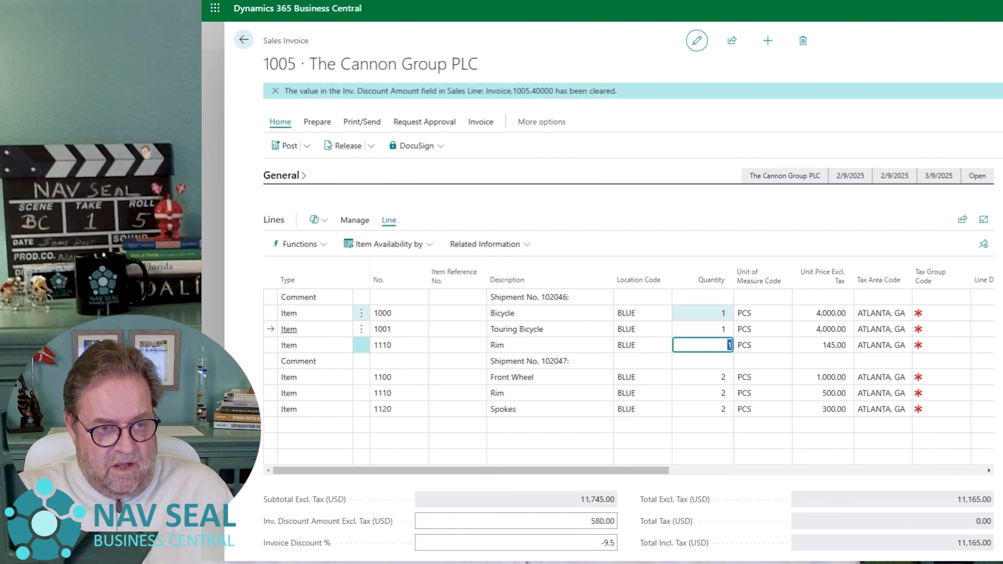
text(2)
key(Up)
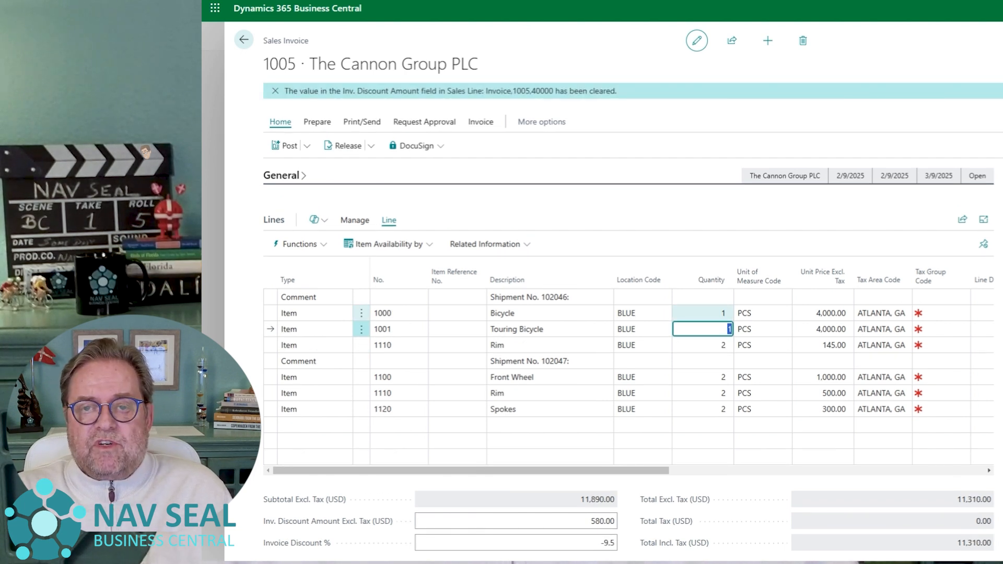